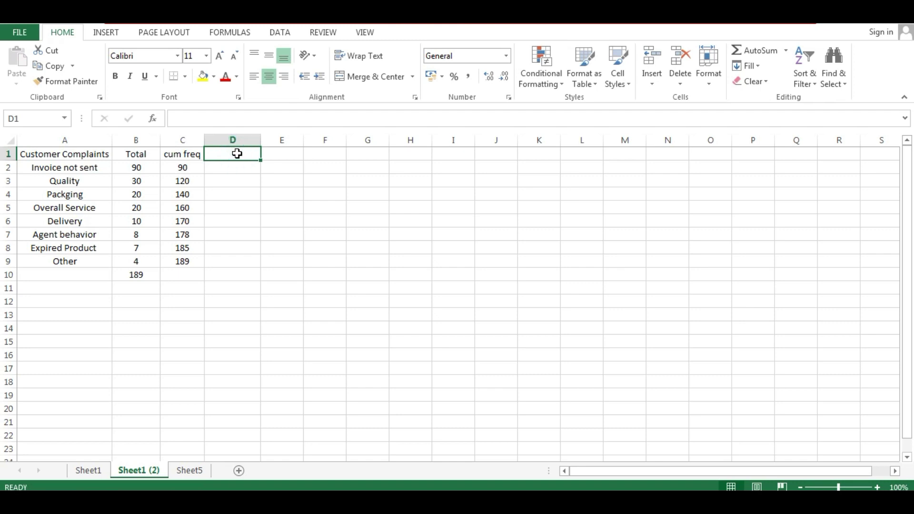
Enter the header "Cum Freq" in cell D1, next to the existing cum freq column
text(Cum)
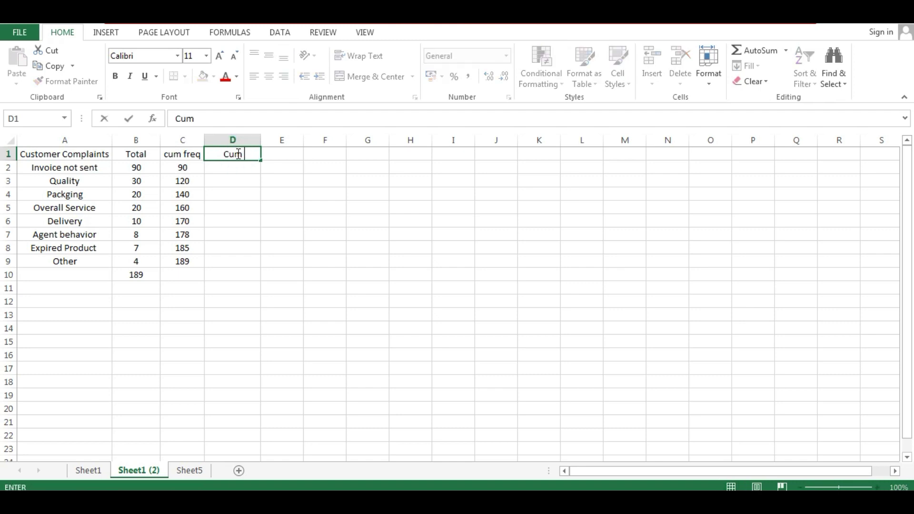
text( Freq)
key(Return)
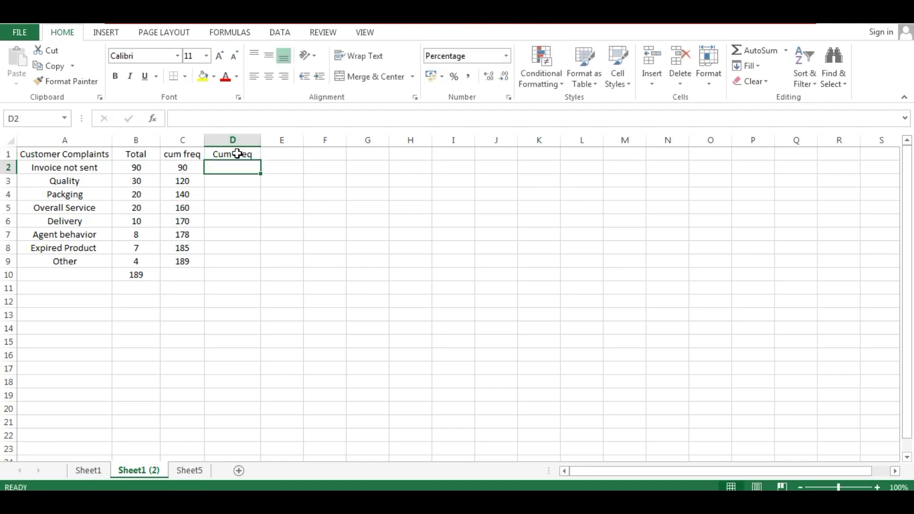
Calculate the cumulative percentage in D2 by dividing C2 by the total in B10, with B10 as an absolute reference
text(+)
key(Left)
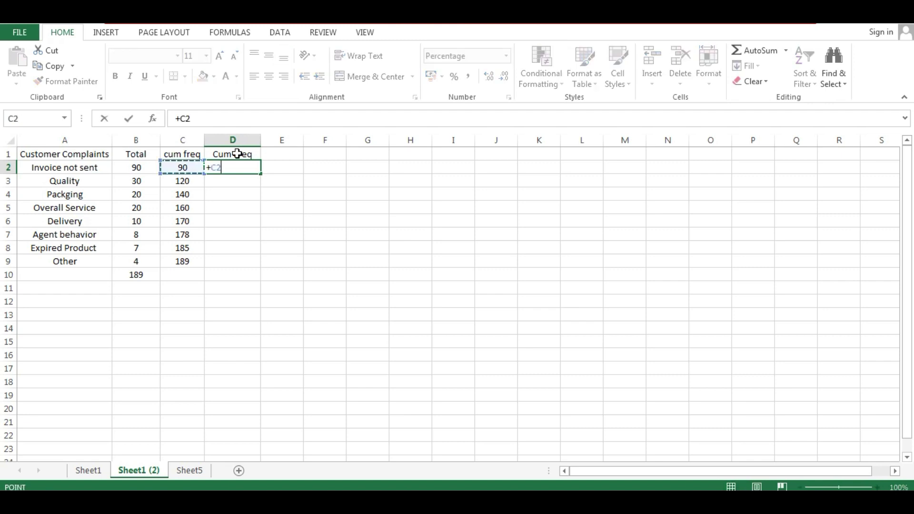
text(/)
click(137, 275)
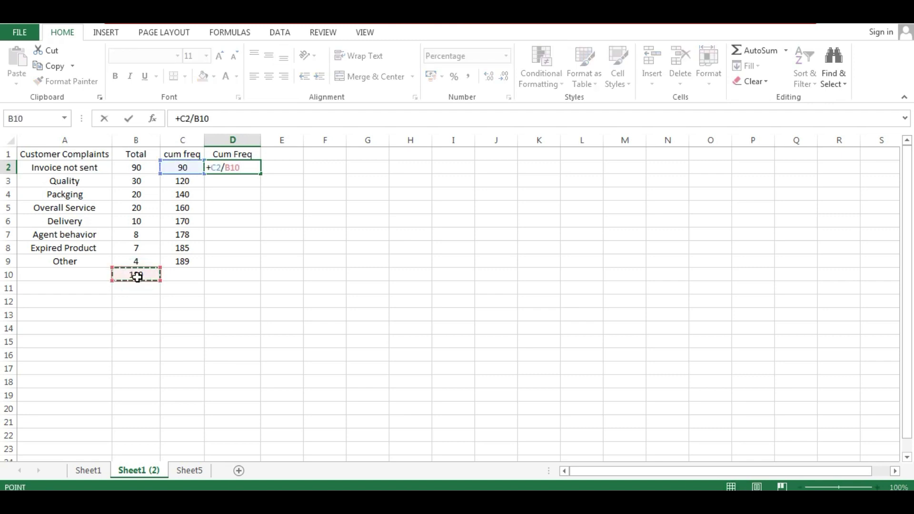
key(F4)
key(Return)
key(Up)
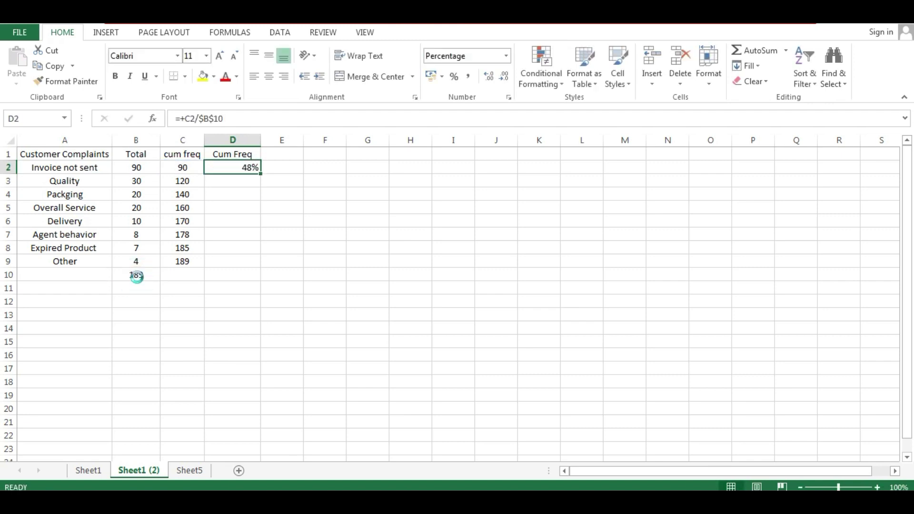
Copy the cumulative percentage formula from D2 down to cells D3 through D9
key(ctrl+c)
key(Left)
key(ctrl+Down)
key(Right)
key(ctrl+shift+Up)
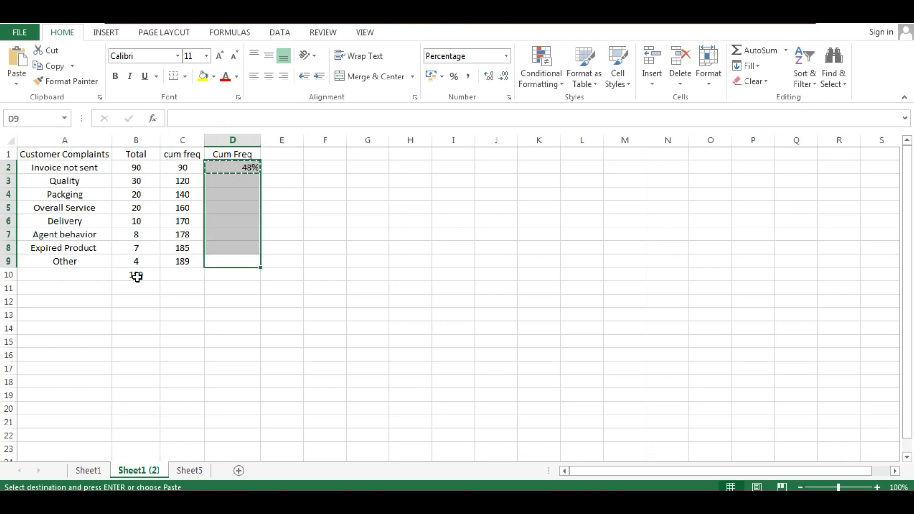
key(shift+Down)
key(Return)
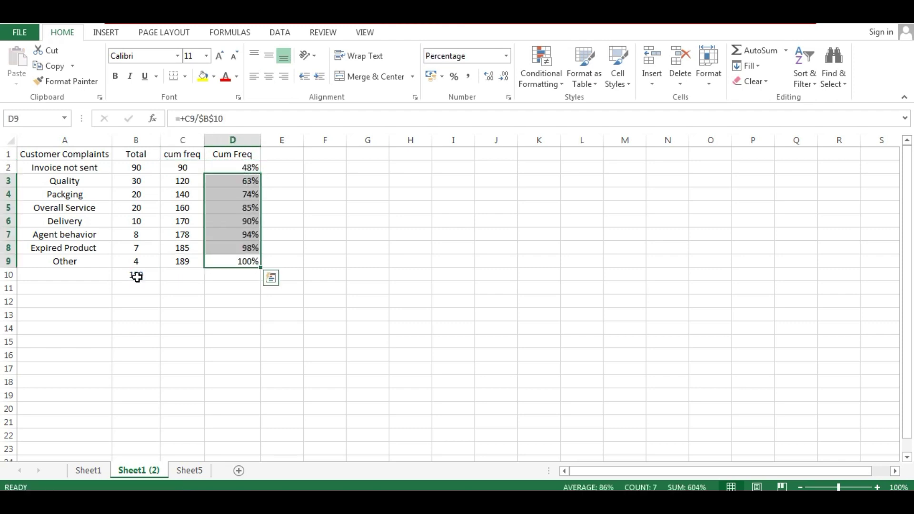
click(244, 261)
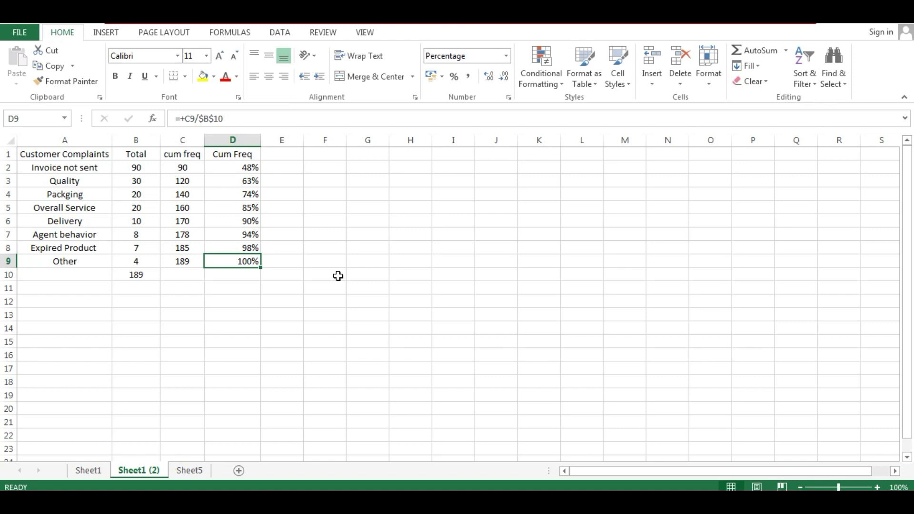
click(244, 196)
drag(235, 171, 36, 121)
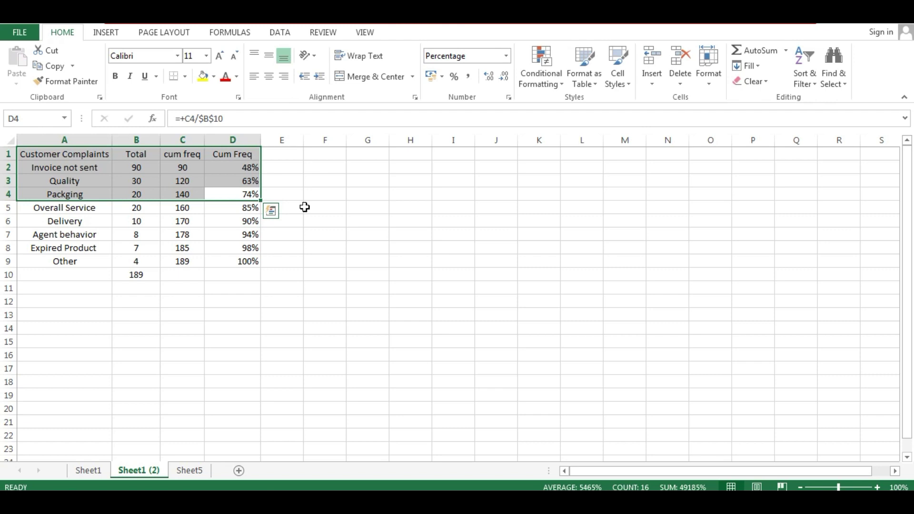
click(222, 194)
Insert a custom combo chart from A1:D9 with Total and cum freq as clustered columns and Cum Freq as a line on the secondary axis
drag(65, 154, 248, 261)
click(106, 33)
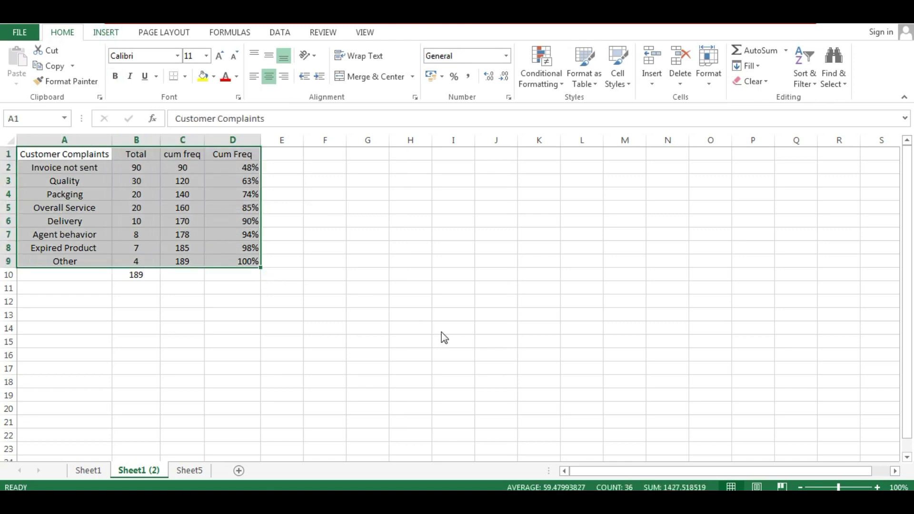
click(312, 74)
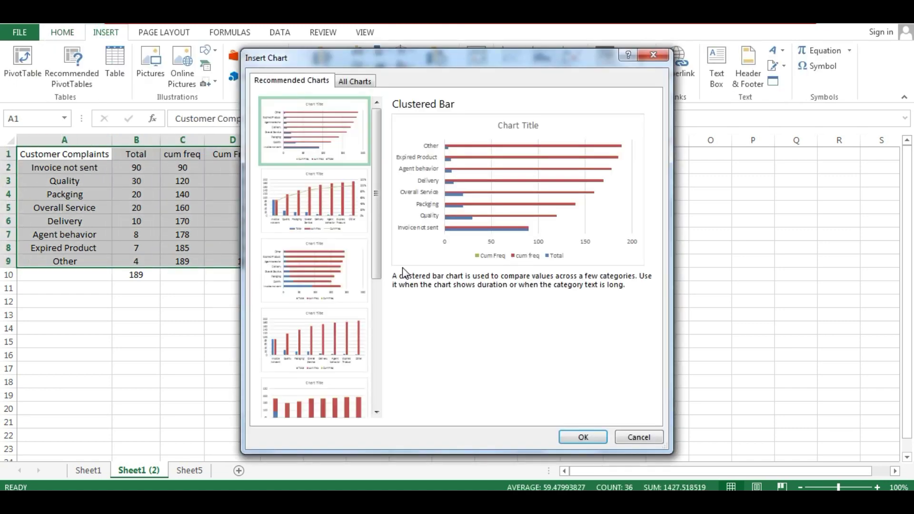
click(319, 219)
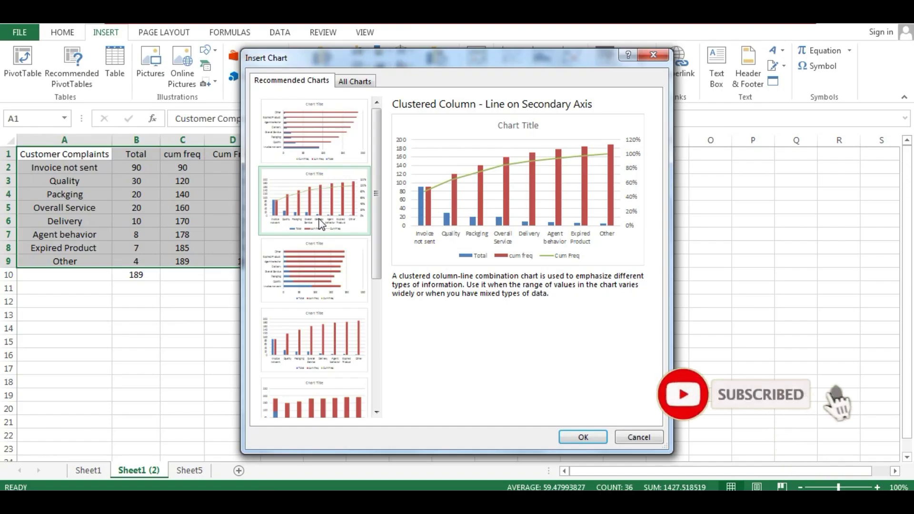
click(352, 82)
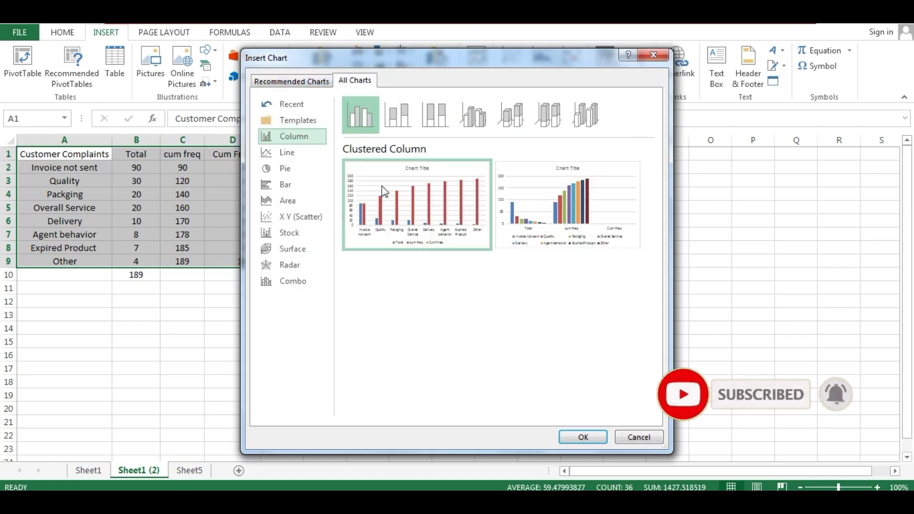
click(292, 281)
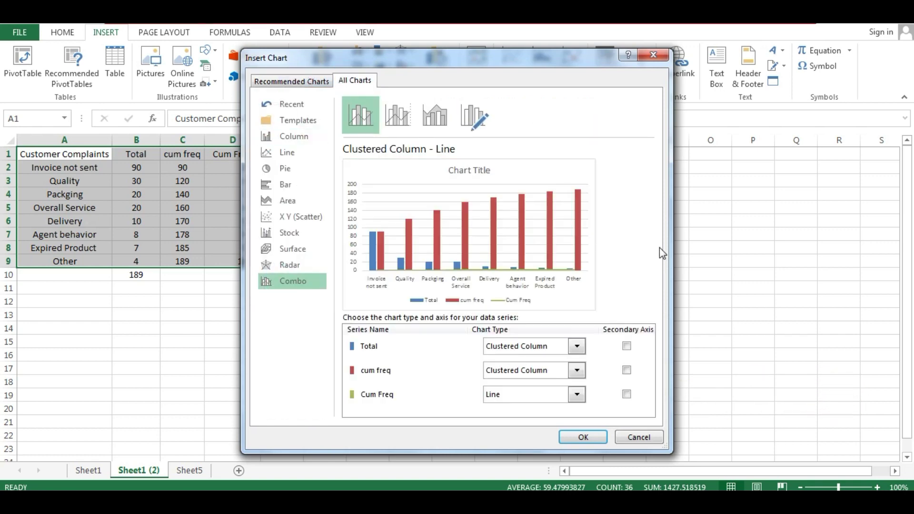
click(628, 395)
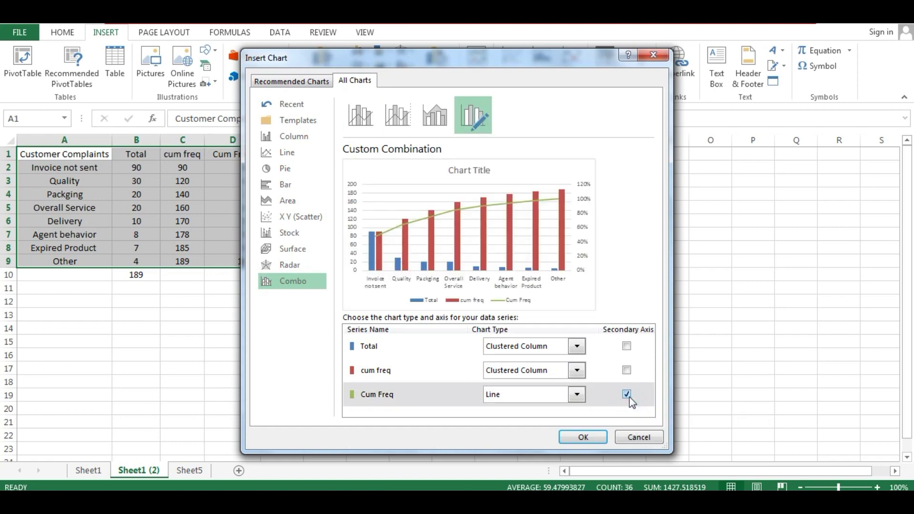
click(589, 438)
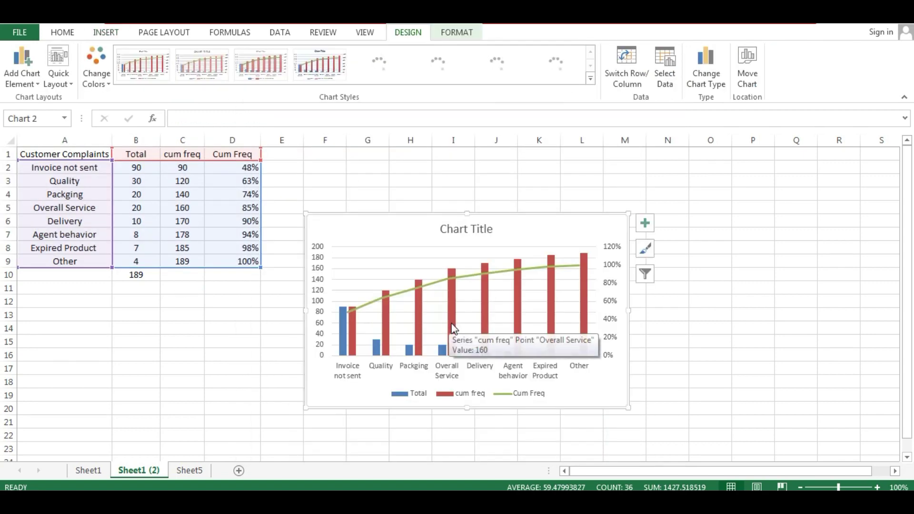
Delete the cum freq column series from the chart and change the chart title to "Pareto Chart"
click(451, 324)
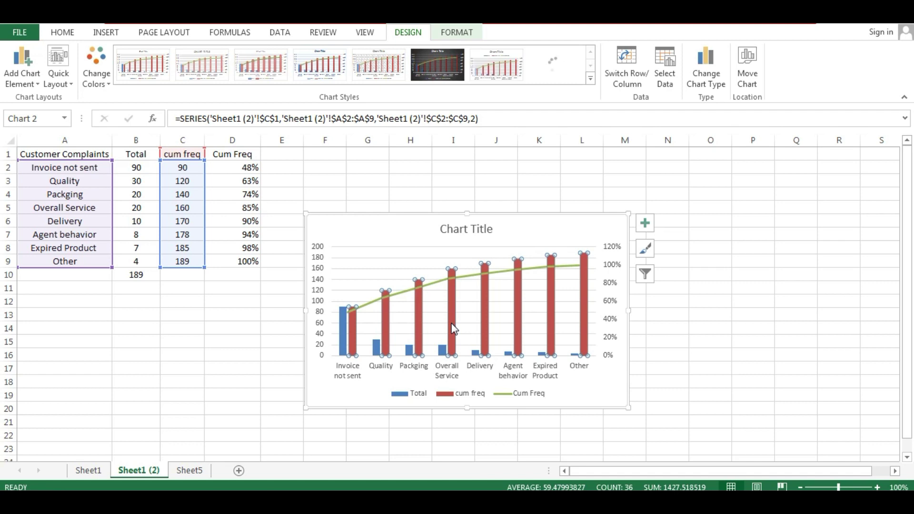
key(Delete)
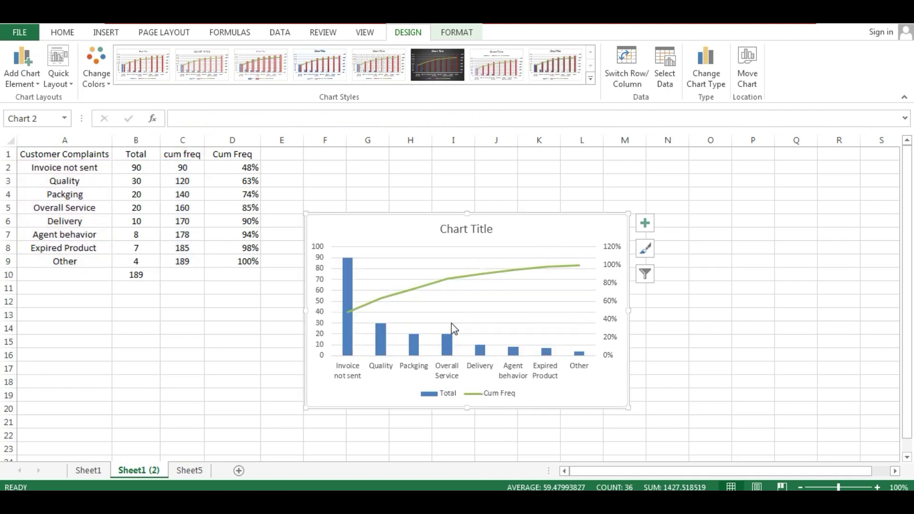
click(469, 233)
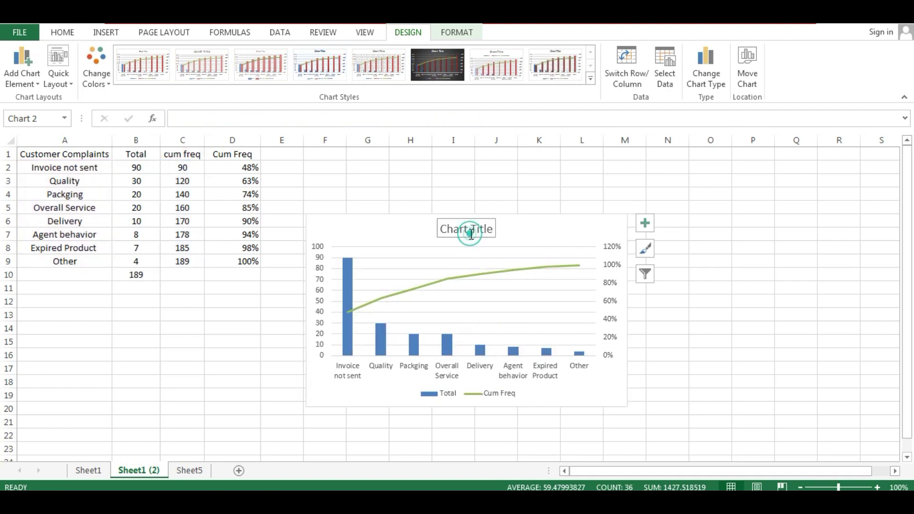
triple_click(474, 231)
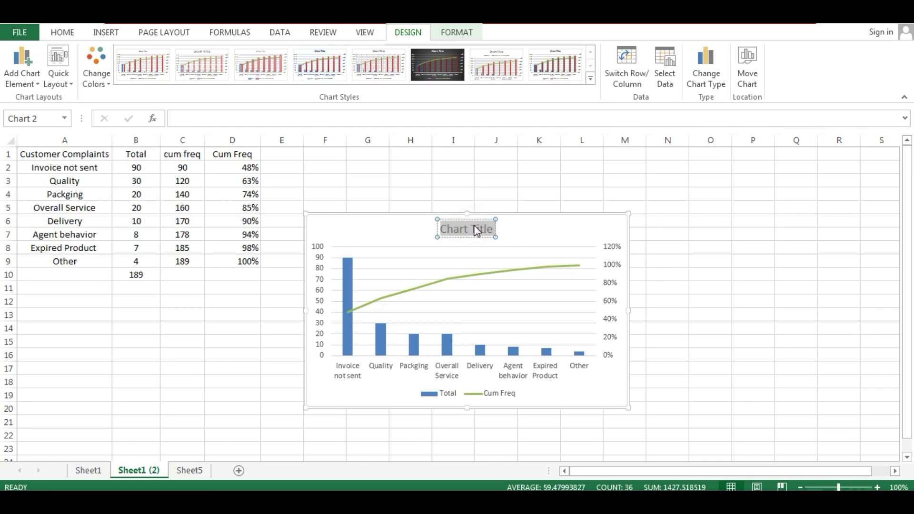
text(Pareto)
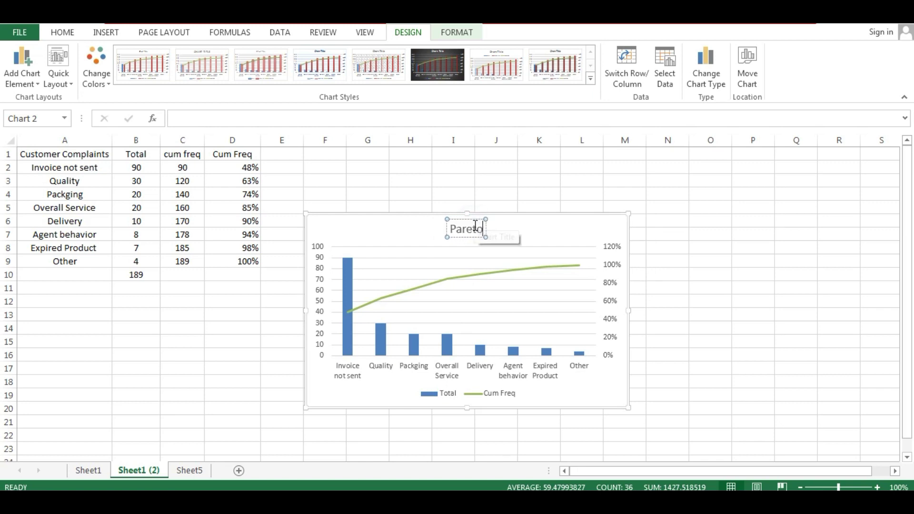
text( Chart)
click(707, 298)
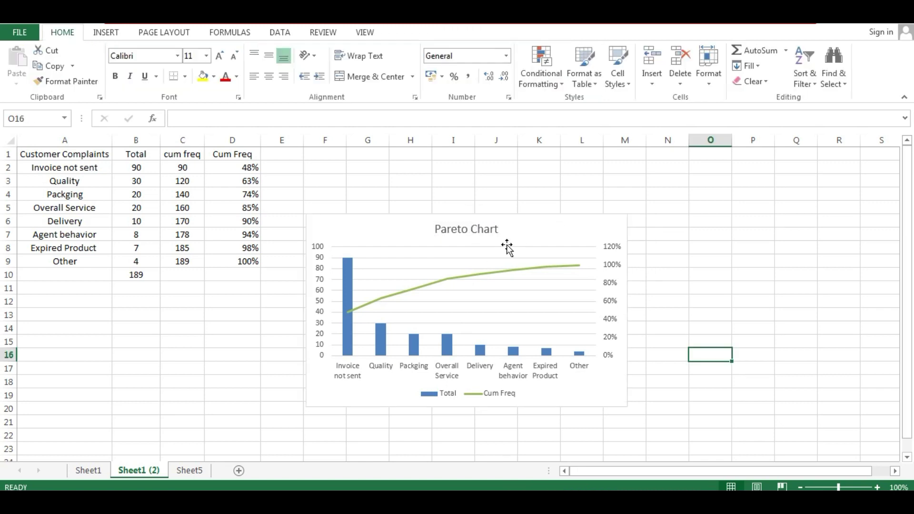
click(528, 225)
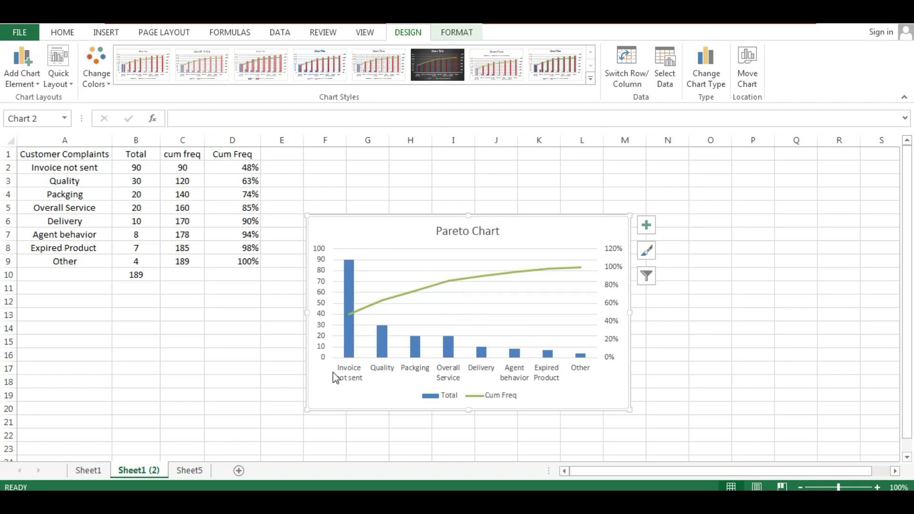
key(Escape)
click(409, 233)
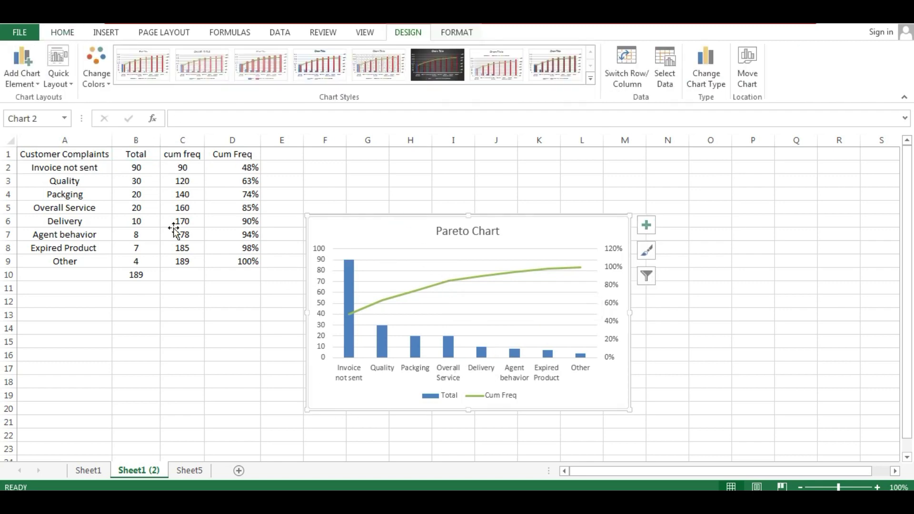
drag(136, 155, 133, 263)
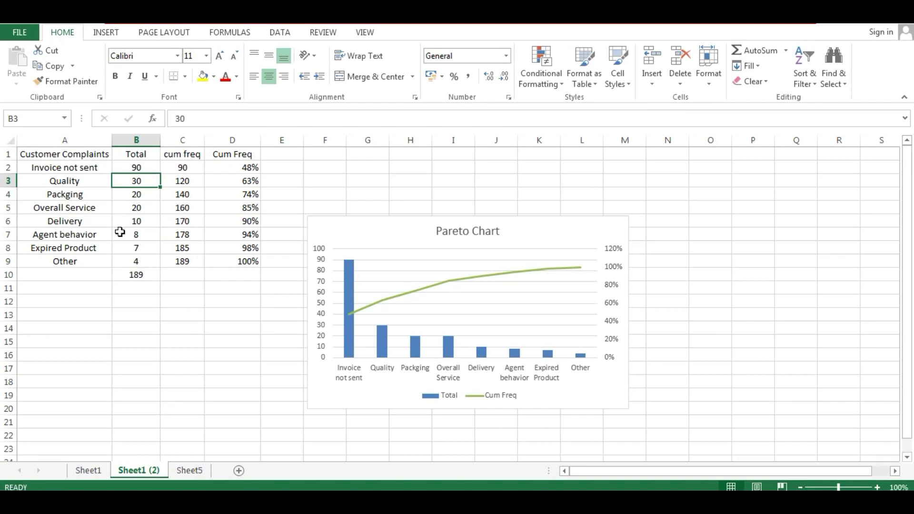
drag(144, 263, 19, 148)
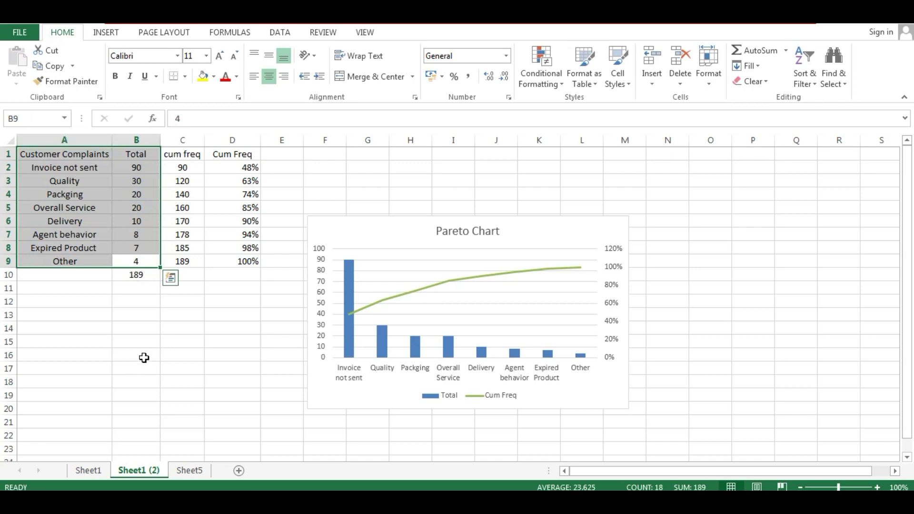
Copy the Issue list from Sheet5 into column C1 of the Minitab worksheet and name the column "Customer issues"
click(190, 470)
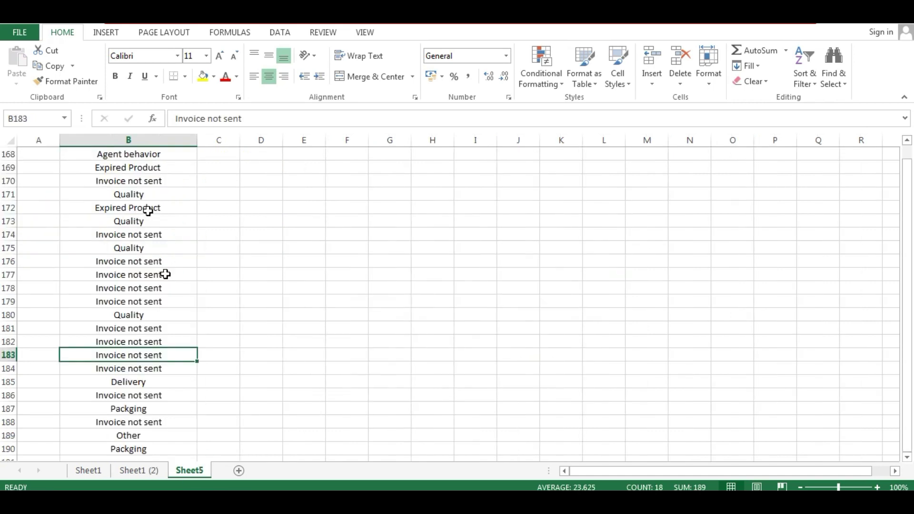
click(145, 195)
key(ctrl+Up)
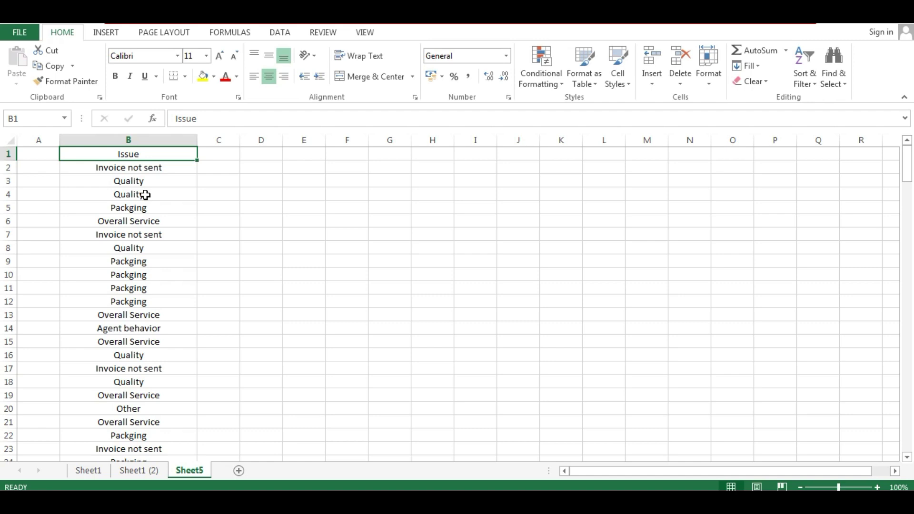
key(alt+Tab)
key(ctrl+v)
click(74, 306)
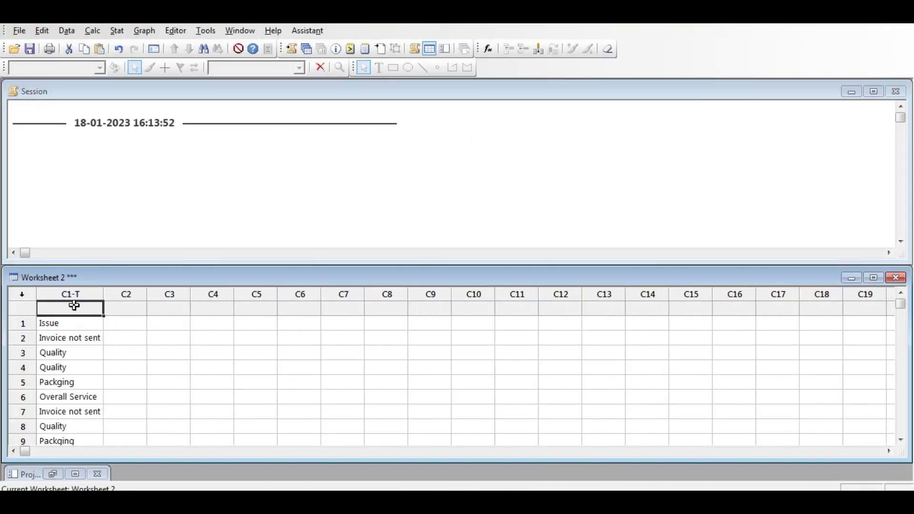
text(Customer issues)
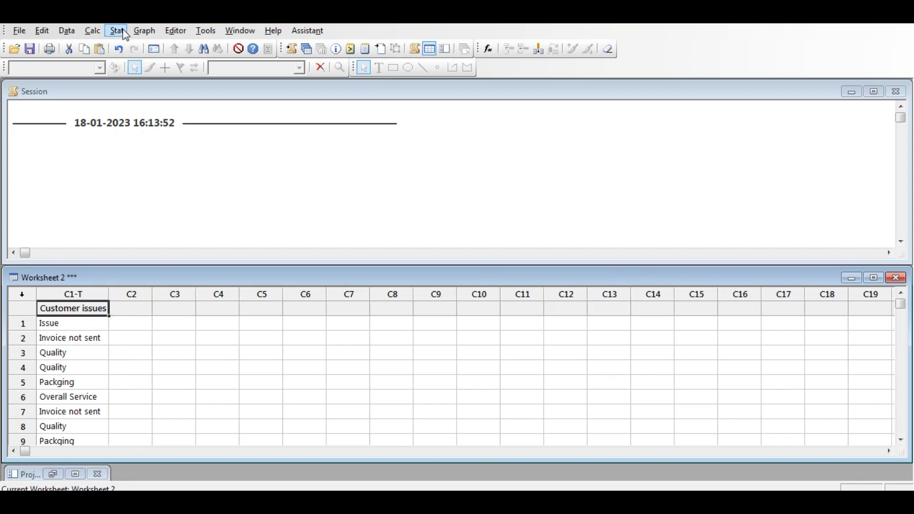
Create a Pareto chart with the Customer issues column as the attribute data and maximize the resulting graph window
click(116, 32)
mouse_move(145, 121)
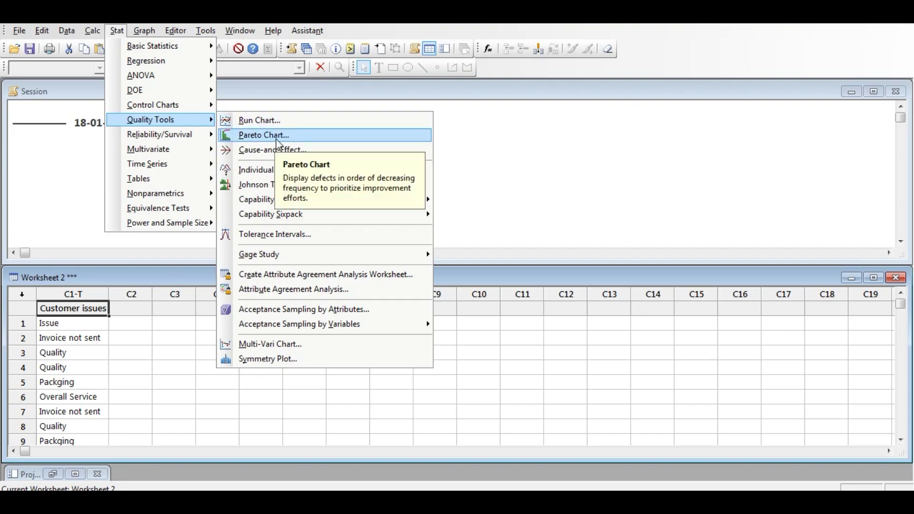
click(269, 136)
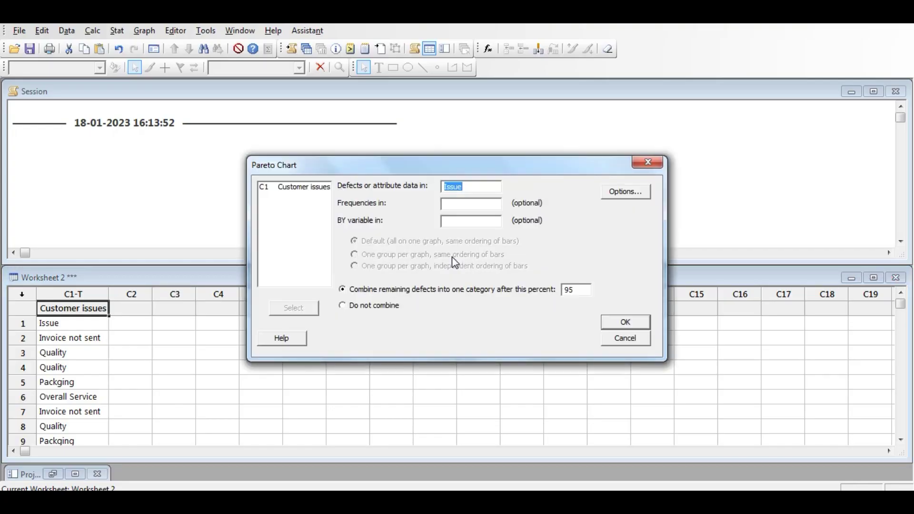
double_click(304, 187)
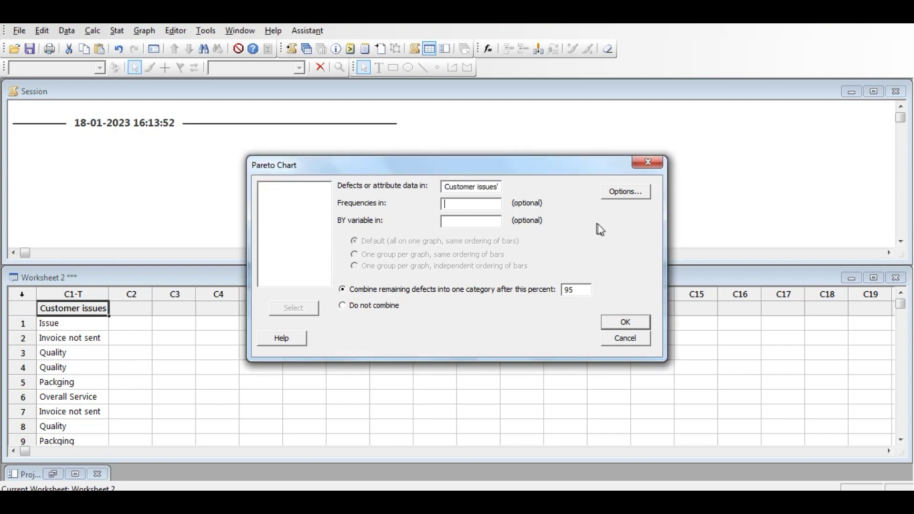
click(628, 323)
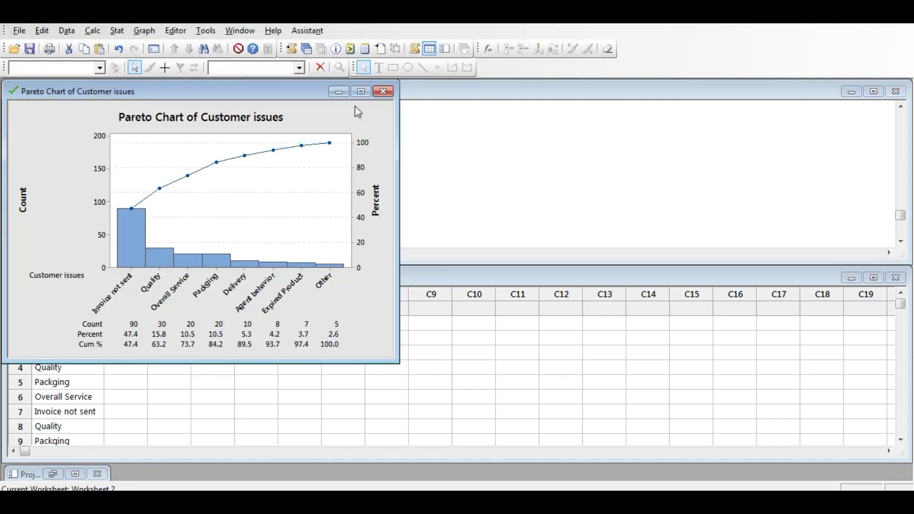
click(361, 92)
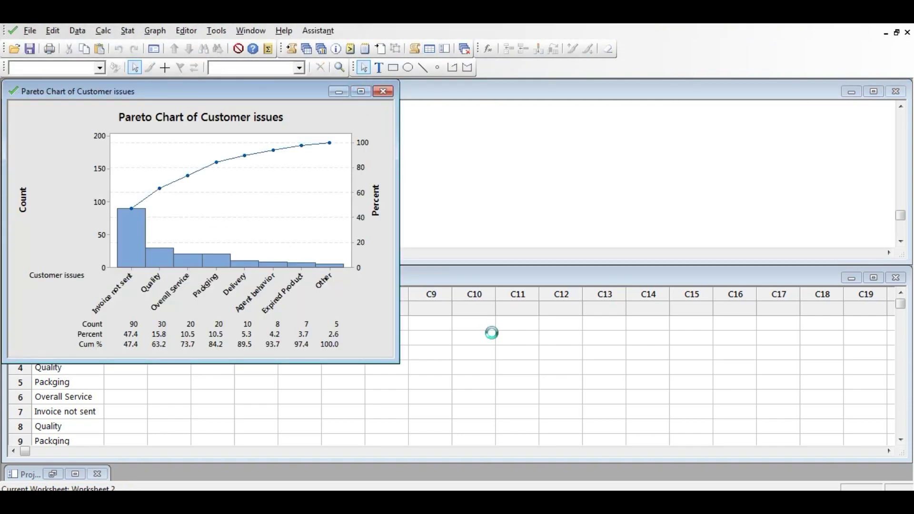